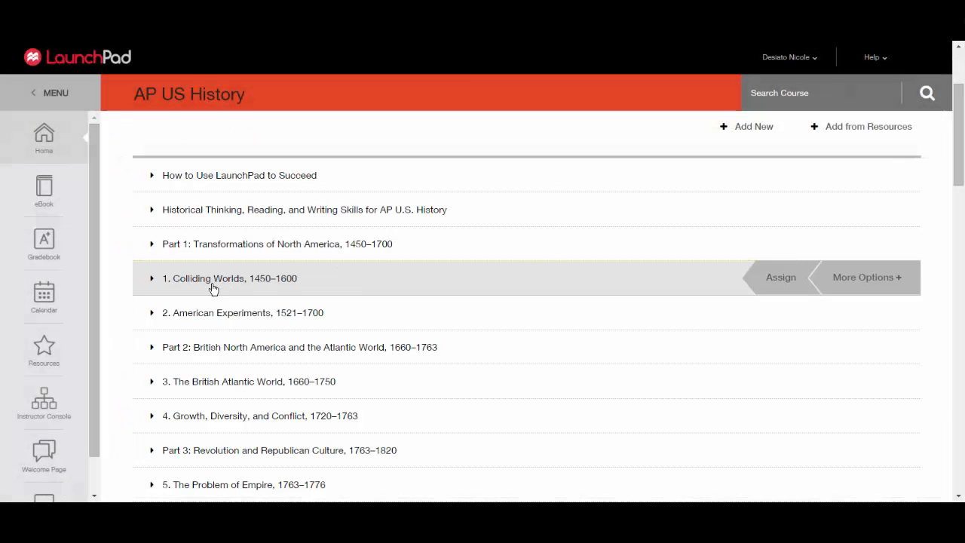
# Assign the Author Preview Video for Chapter 1 in the Colliding Worlds unit, due 08/14/2015 at 11:59 PM and worth 15 points
pyautogui.click(213, 288)
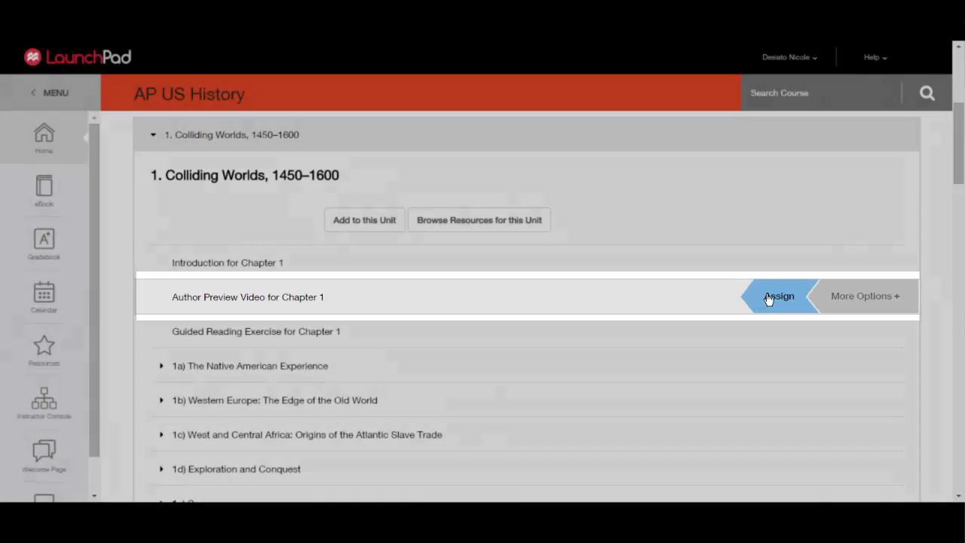
pyautogui.click(768, 298)
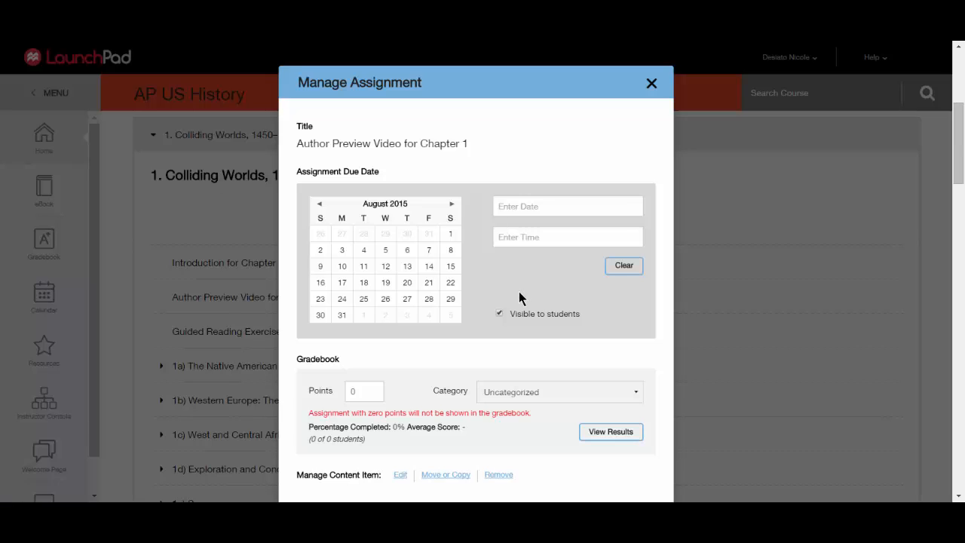
pyautogui.click(429, 267)
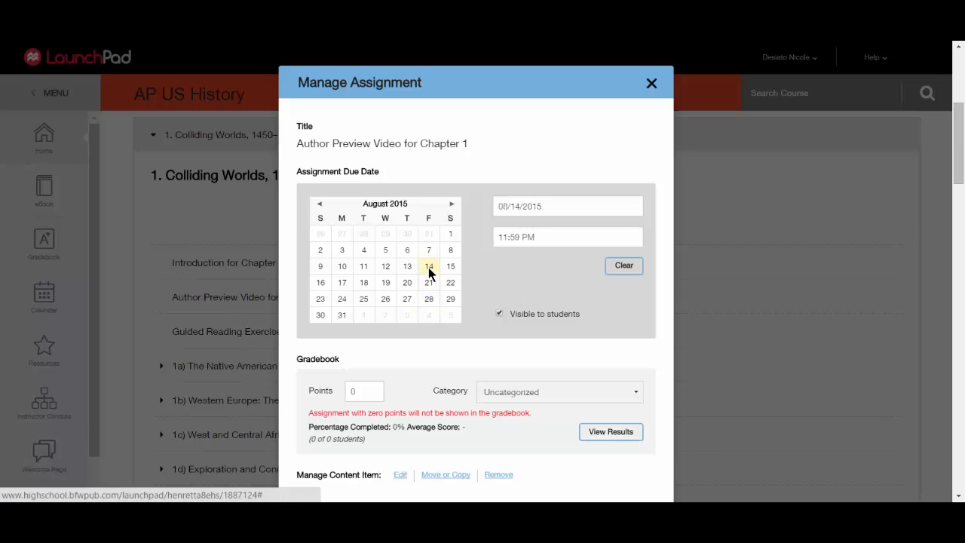
pyautogui.click(369, 390)
pyautogui.write('1')
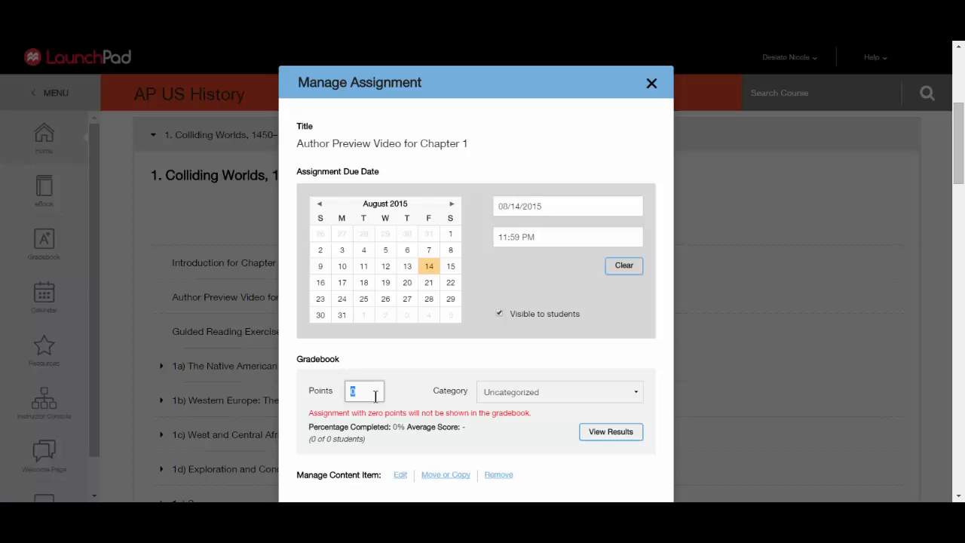
pyautogui.write('5')
pyautogui.scroll(-1, 345, 456)
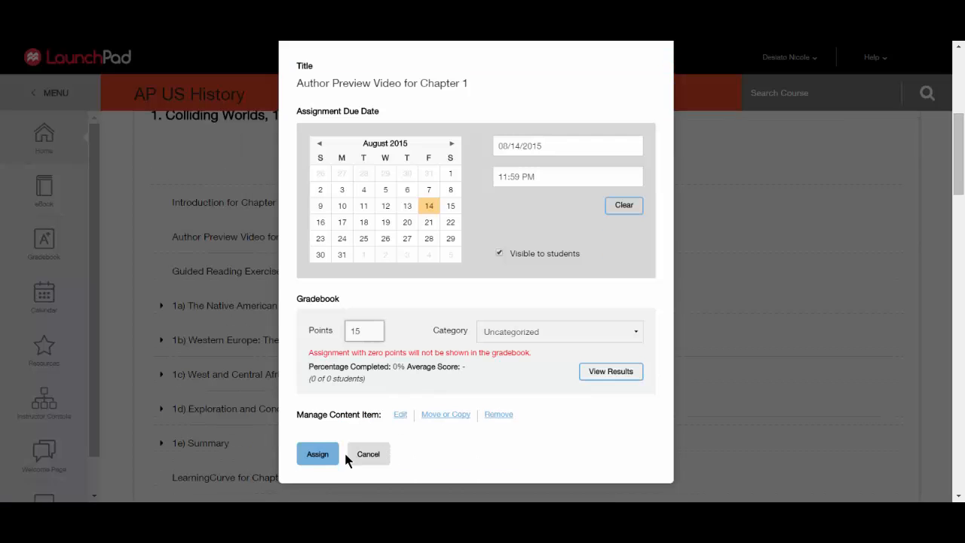
pyautogui.click(319, 447)
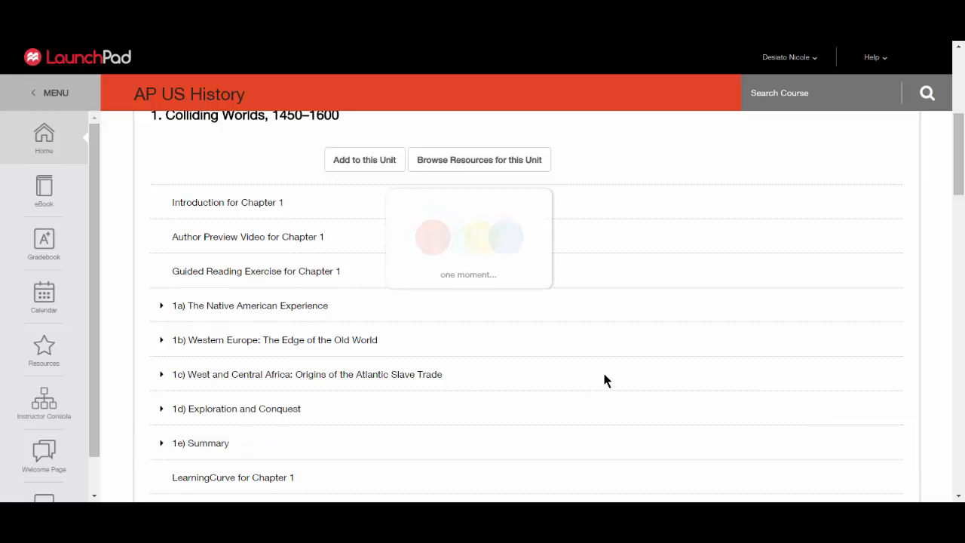
# Review the upcoming assignments notice, and open The First Americans reading from section 1a, The Native American Experience
pyautogui.scroll(3, 604, 375)
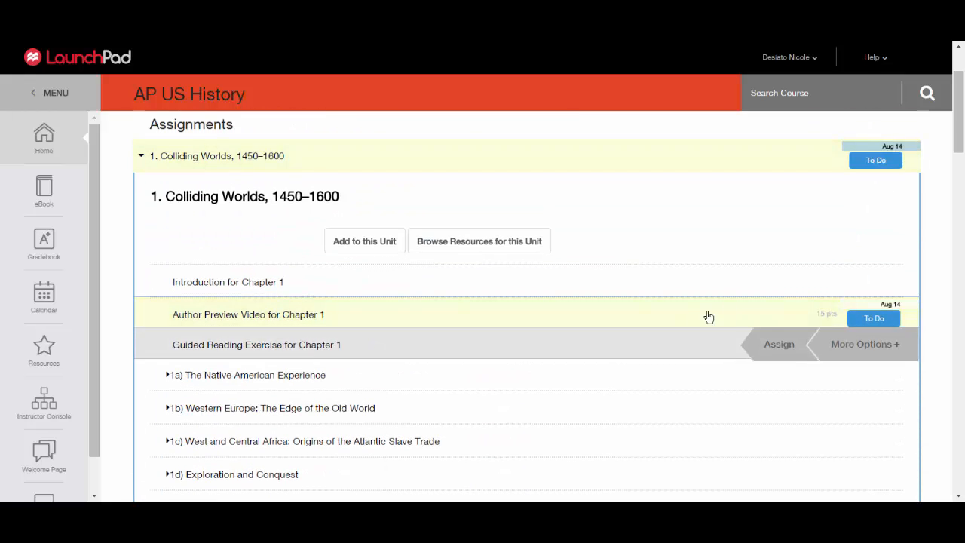
pyautogui.scroll(1, 951, 376)
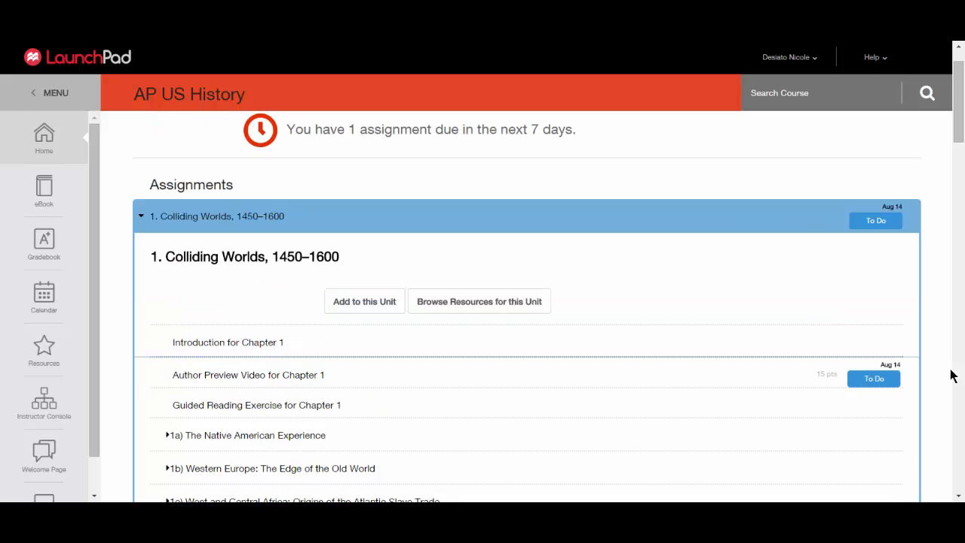
pyautogui.scroll(1, 950, 376)
pyautogui.moveTo(239, 271)
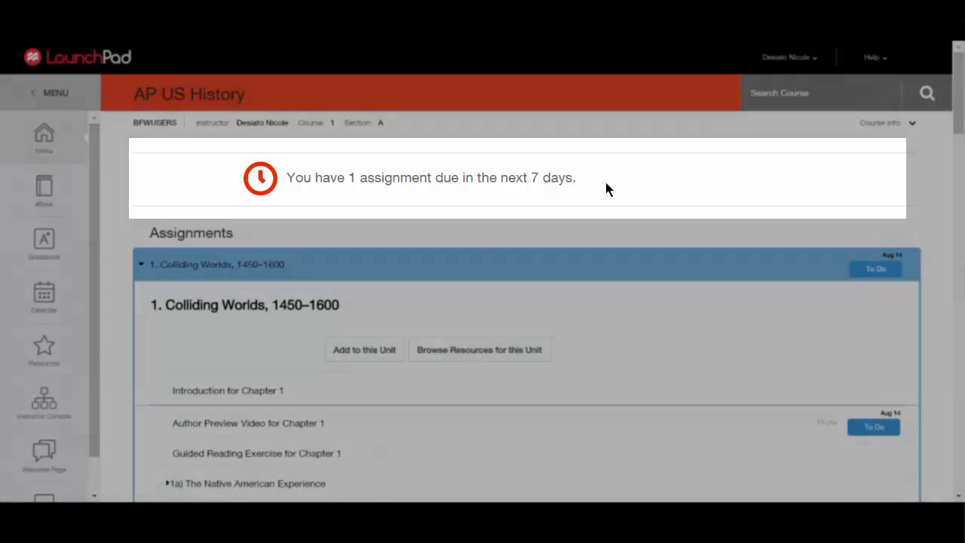
pyautogui.scroll(-2, 408, 284)
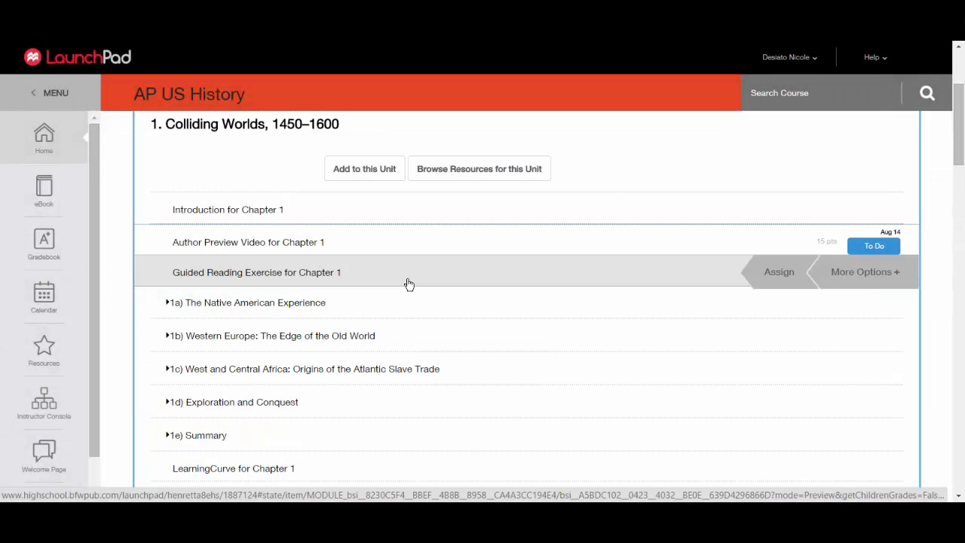
pyautogui.click(360, 309)
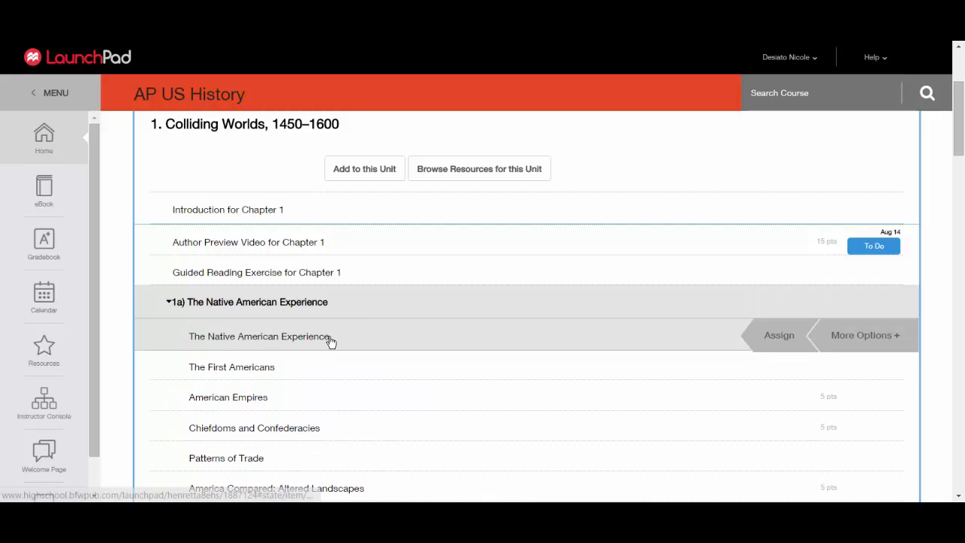
pyautogui.click(330, 340)
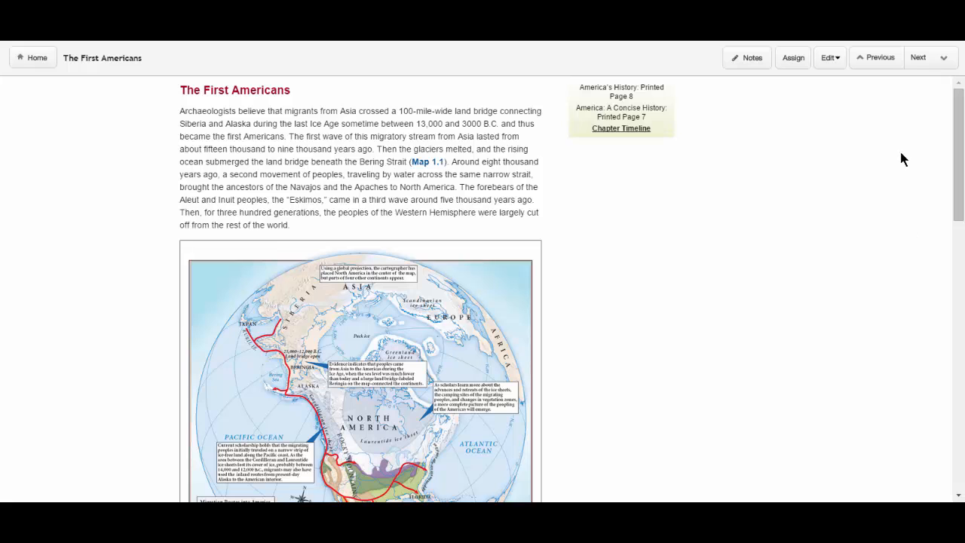
# Open the assignment settings for The First Americans and set the due date to 08/18/2015 and the points to 10
pyautogui.scroll(-3, 838, 210)
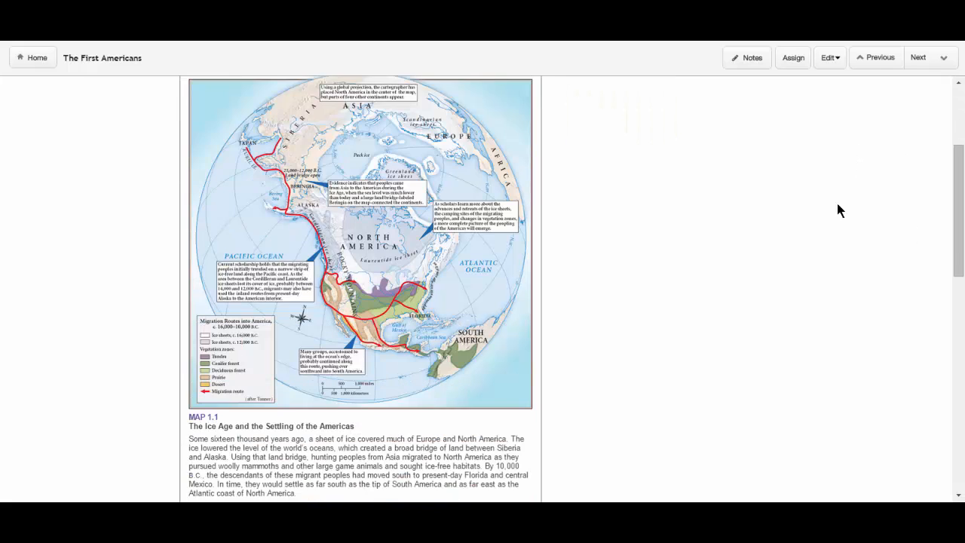
pyautogui.scroll(2, 828, 199)
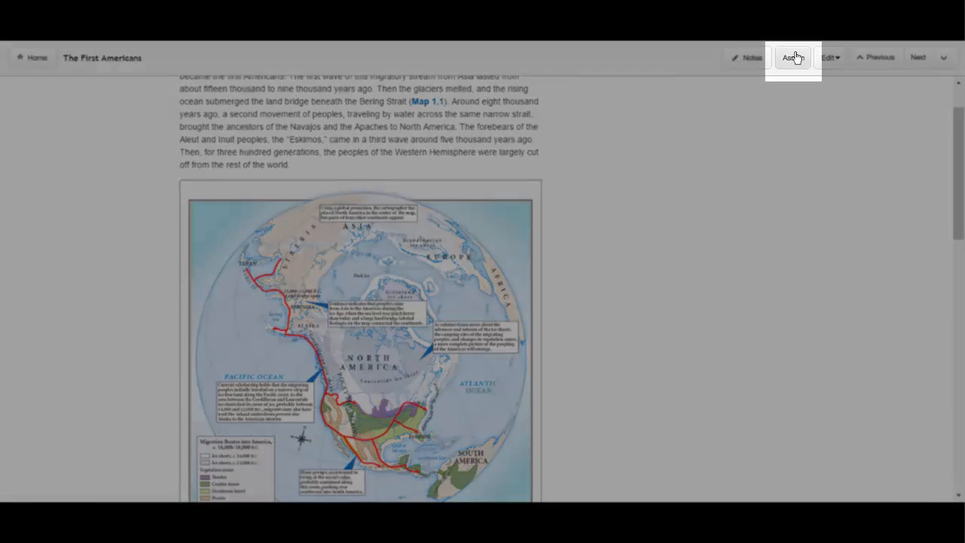
pyautogui.click(794, 58)
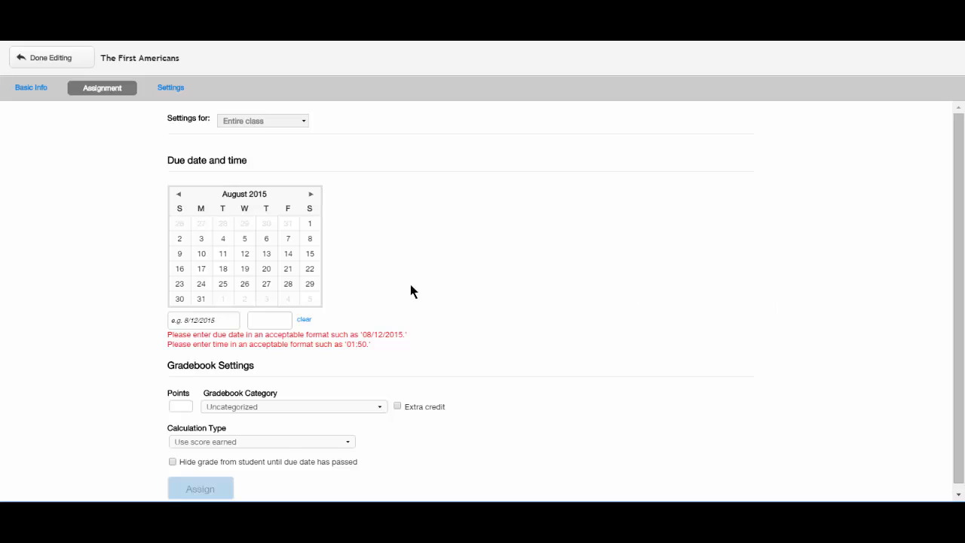
pyautogui.click(223, 269)
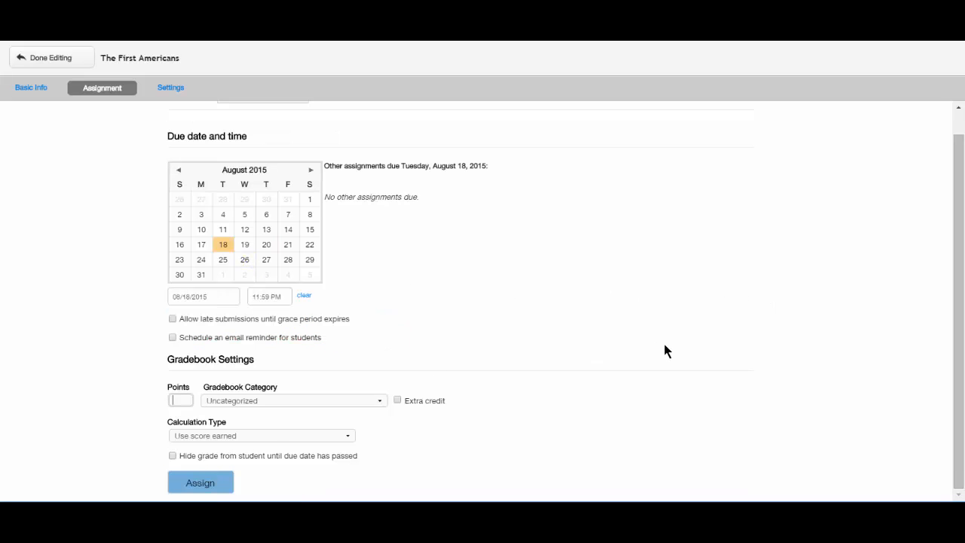
pyautogui.write('10')
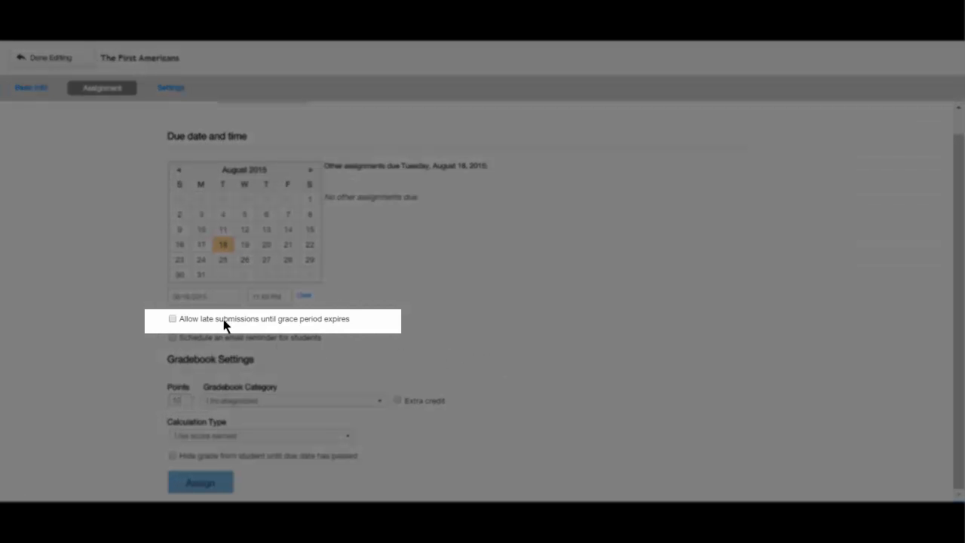
# Assign the reading with a 15-minute grace period for late submissions and a student email reminder 1 day before the due date
pyautogui.click(173, 319)
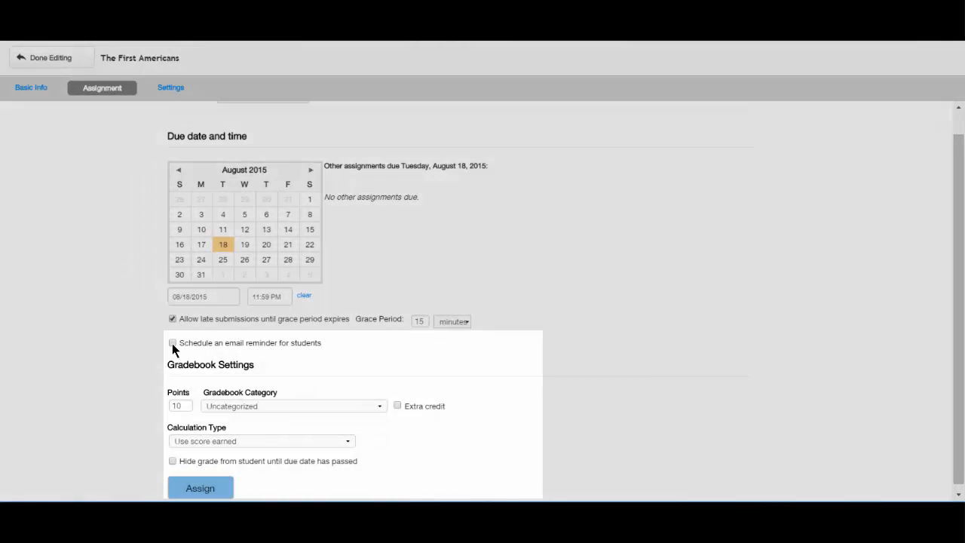
pyautogui.click(172, 343)
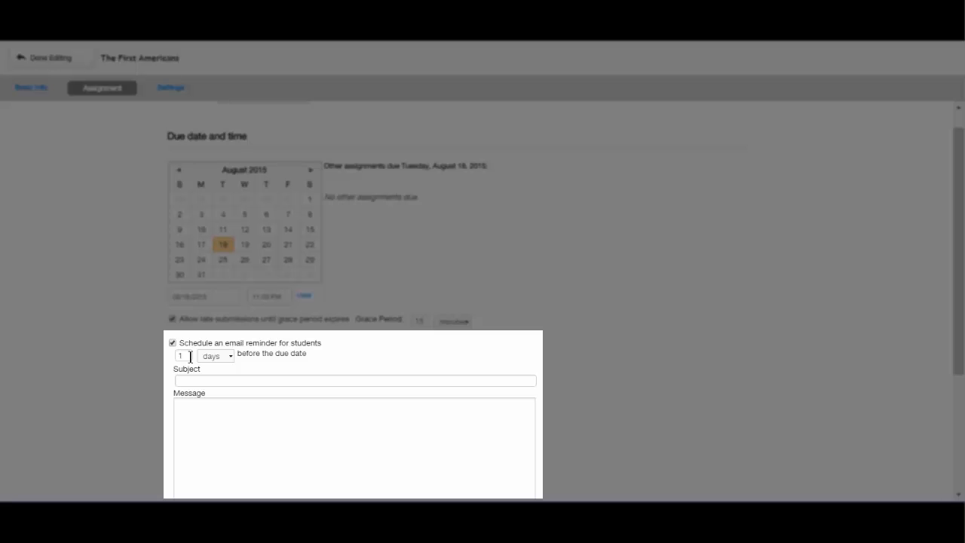
pyautogui.click(204, 413)
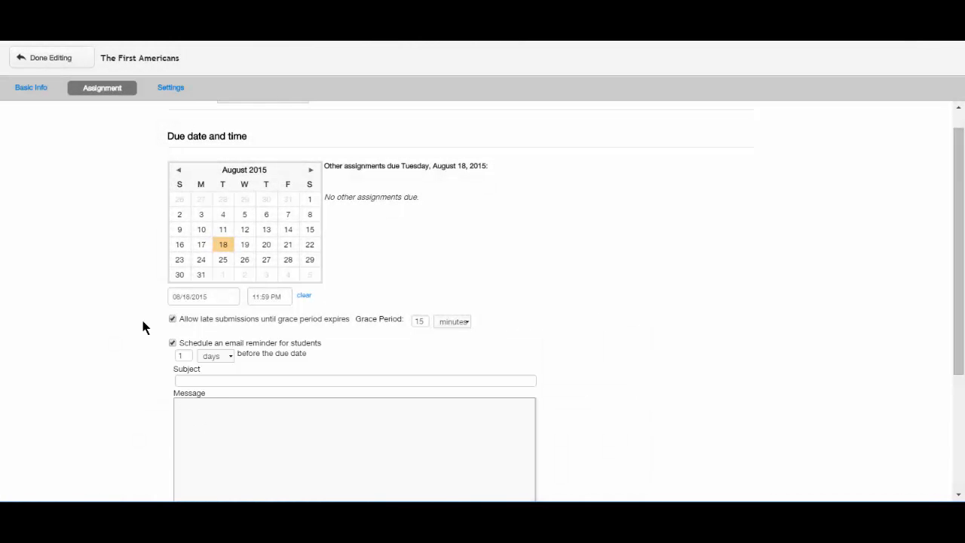
pyautogui.scroll(-3, 94, 239)
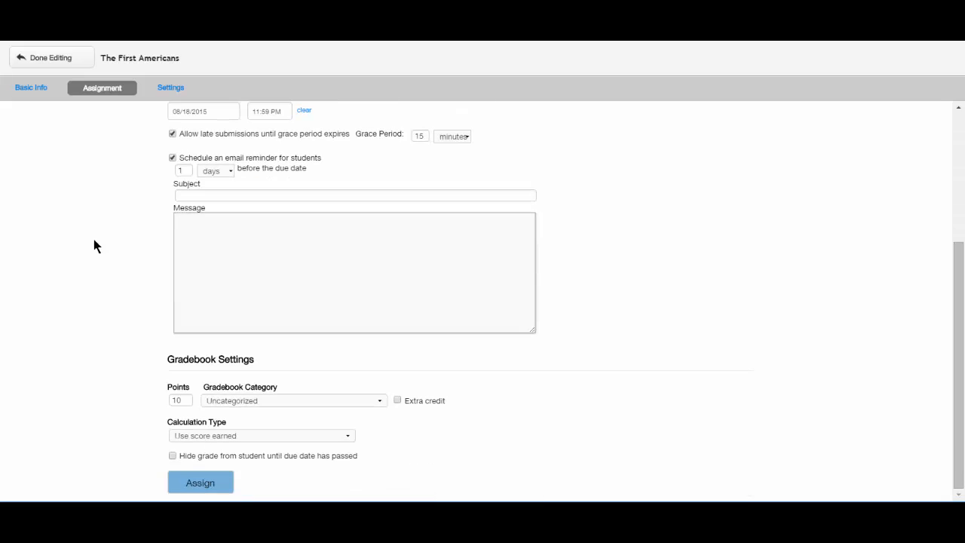
pyautogui.click(200, 490)
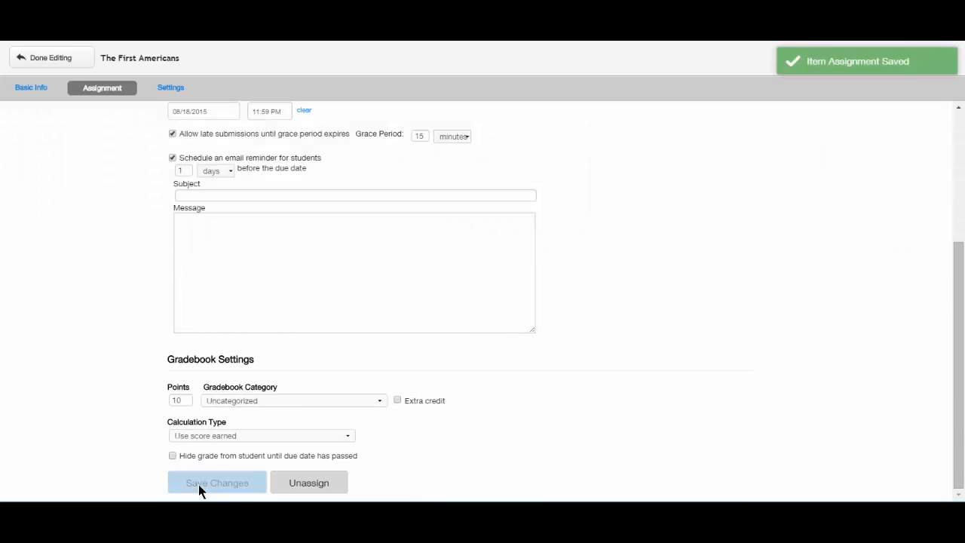
# Finish editing The First Americans and return to the course home page to check the assignments in section 1a
pyautogui.click(35, 61)
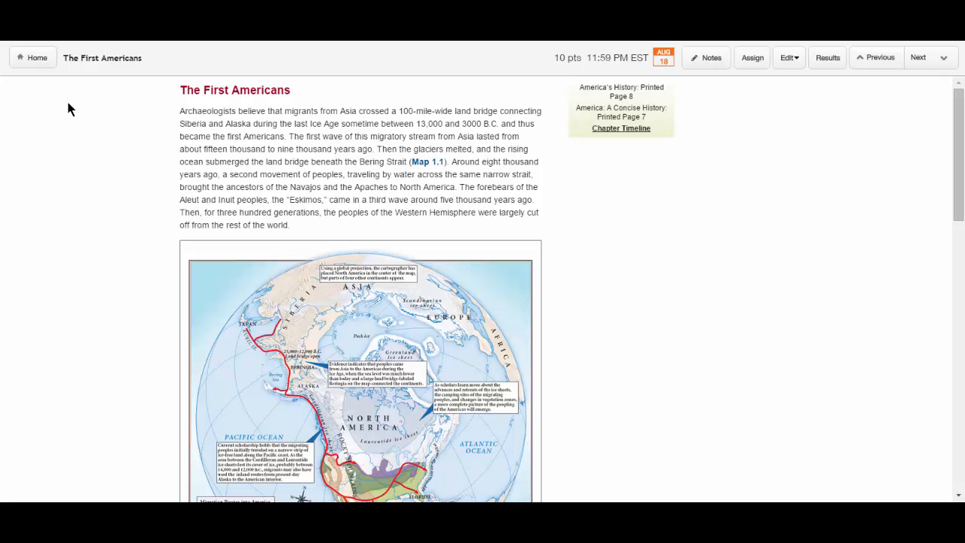
pyautogui.click(34, 63)
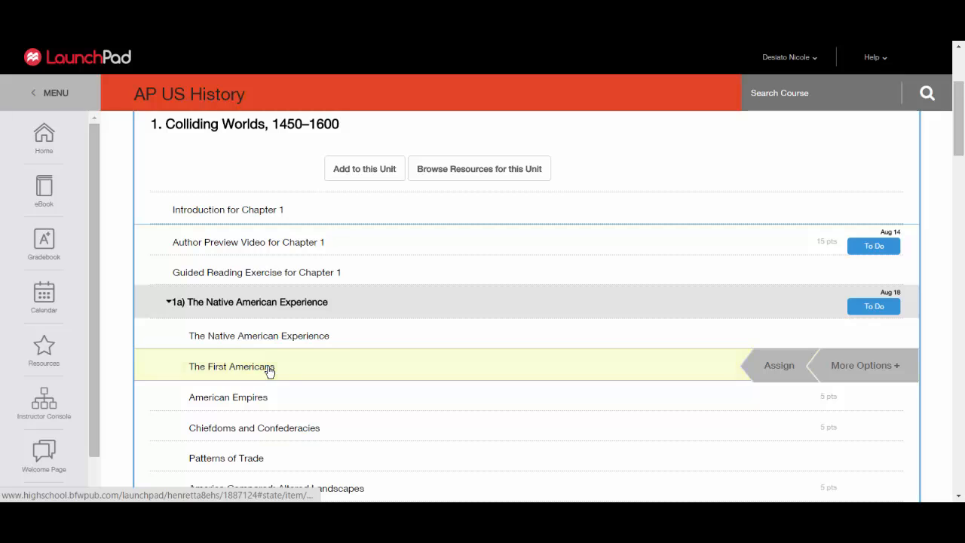
pyautogui.scroll(-1, 270, 371)
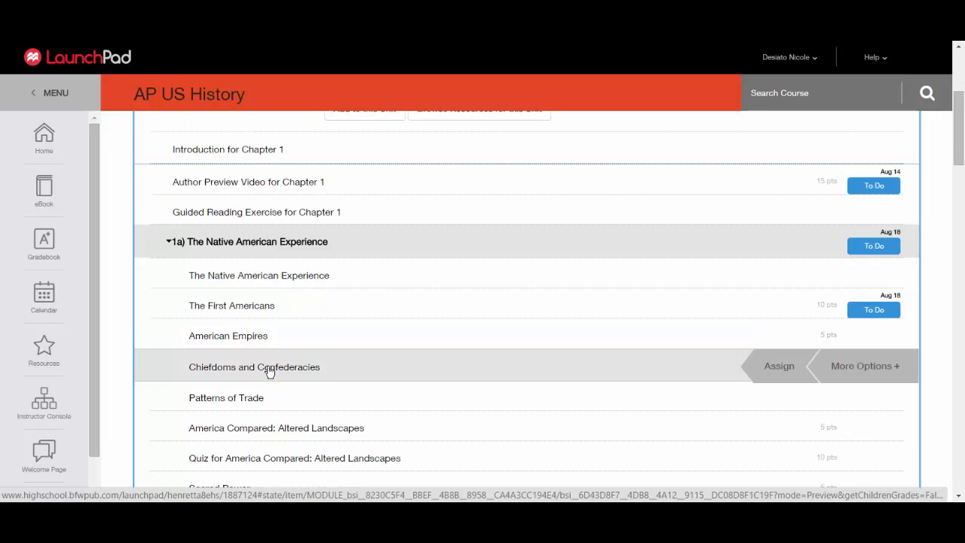
# Open the course resources and browse the content and assignments by type
pyautogui.scroll(1, 270, 370)
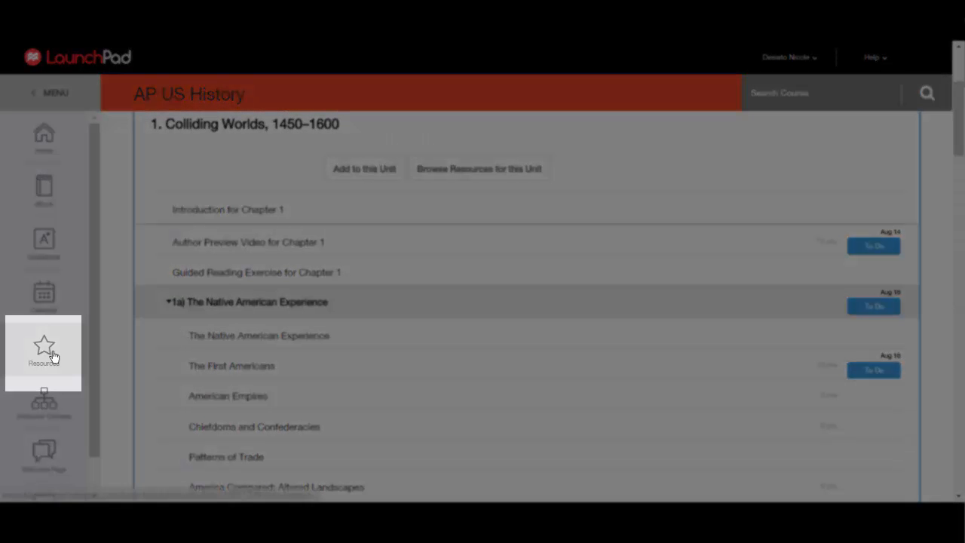
pyautogui.click(51, 354)
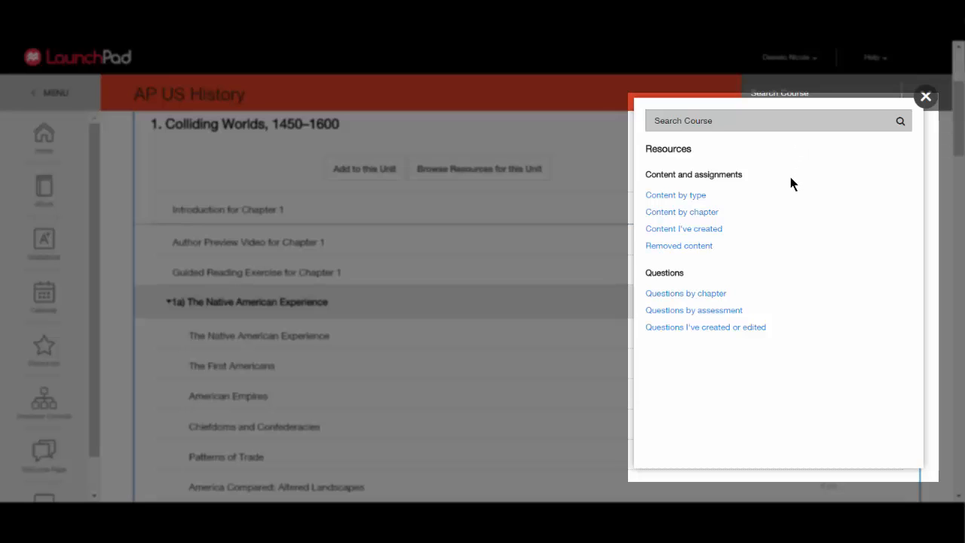
pyautogui.click(682, 198)
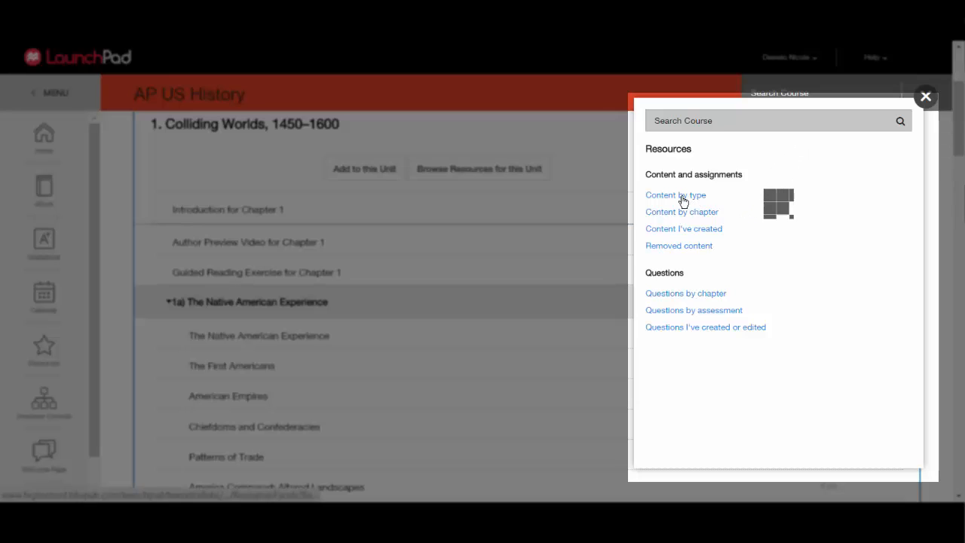